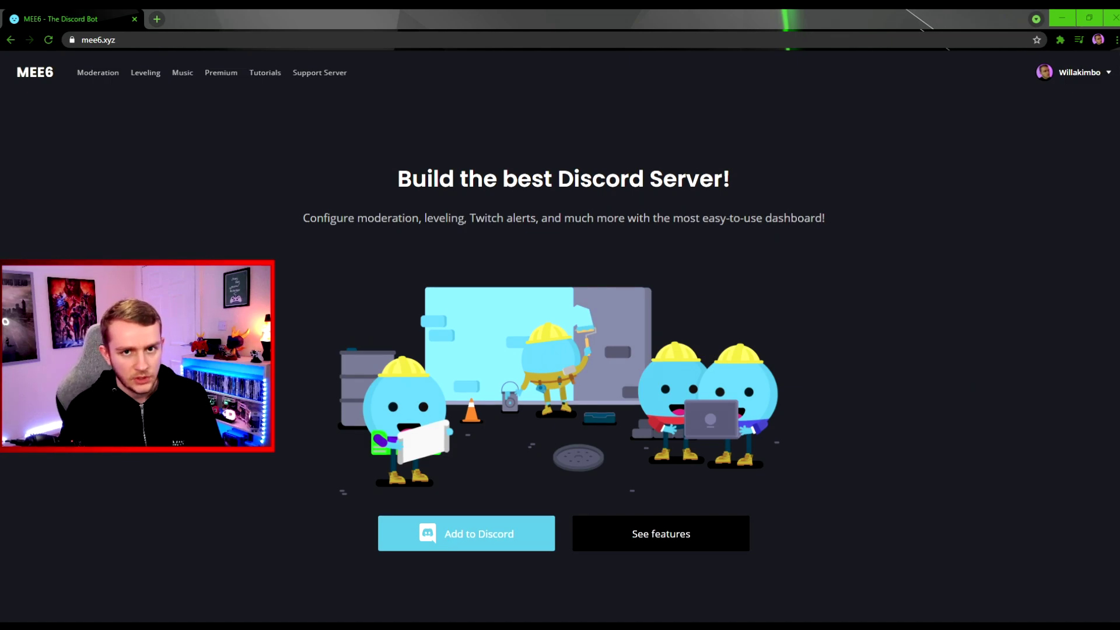
Start adding MEE6 to Discord and choose The Bean Room as the server to set up
left_click(98, 46)
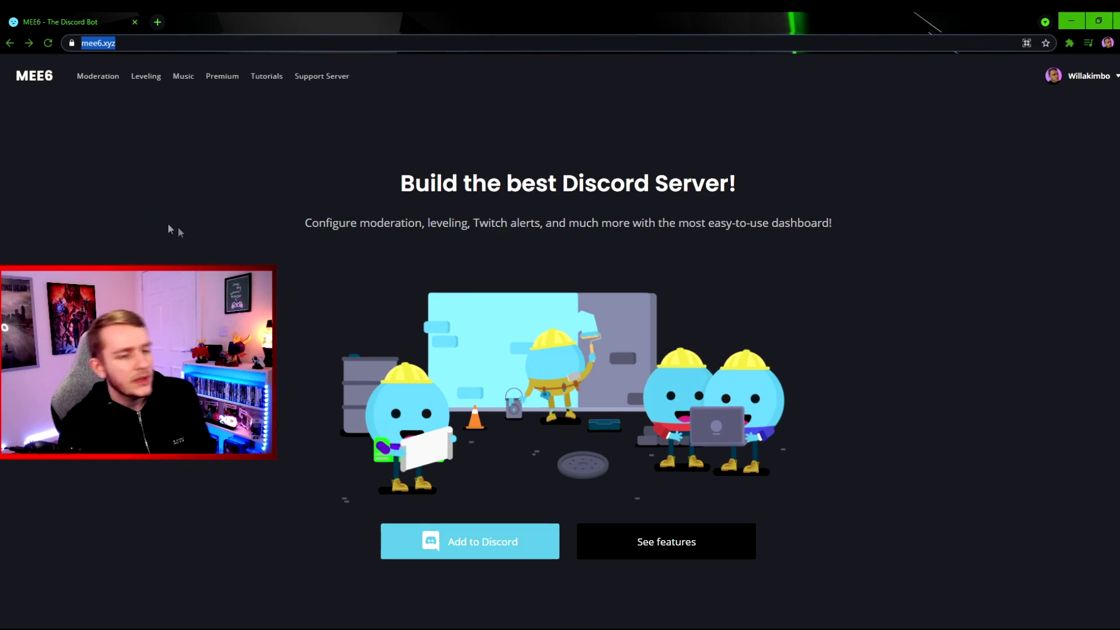
left_click(476, 556)
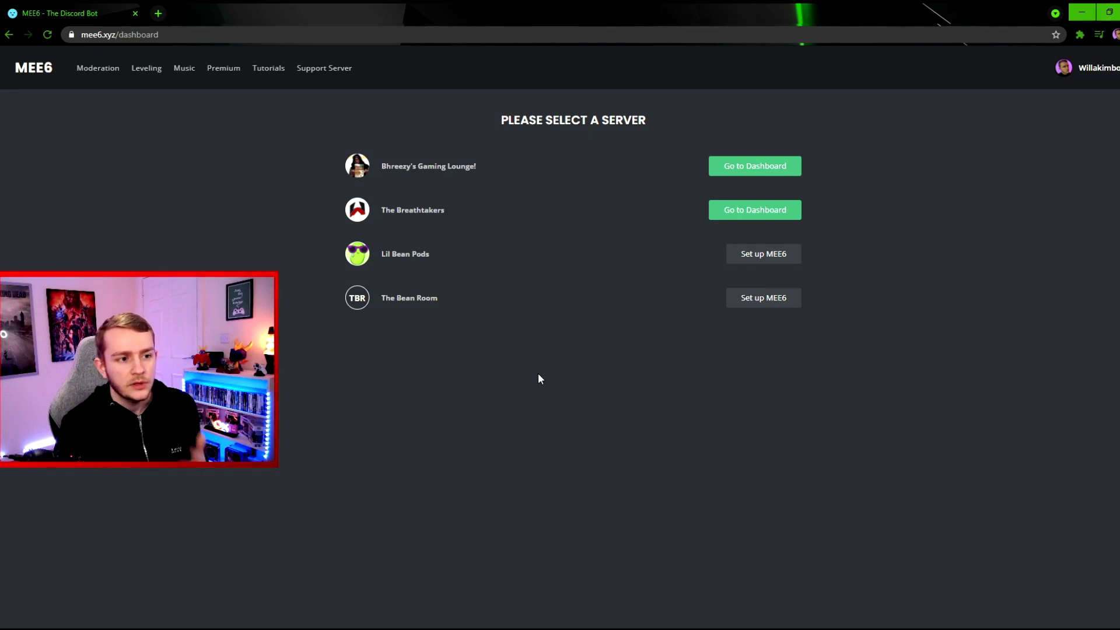
left_click(774, 301)
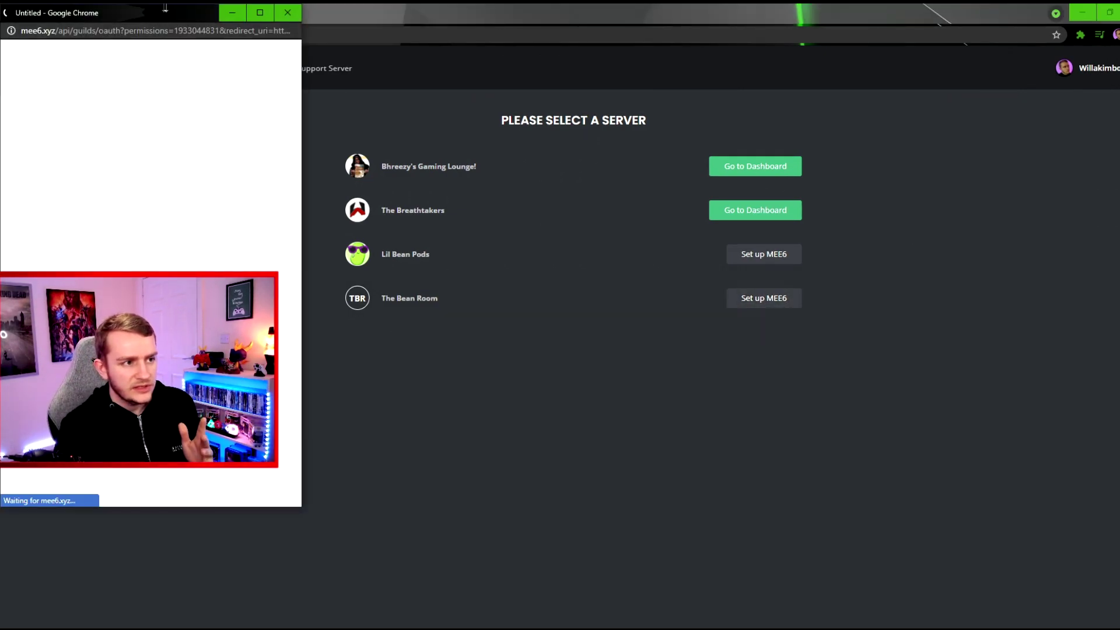
Authorize MEE6 on The Bean Room with all requested permissions and complete the bot check
left_click_drag(165, 8, 553, 50)
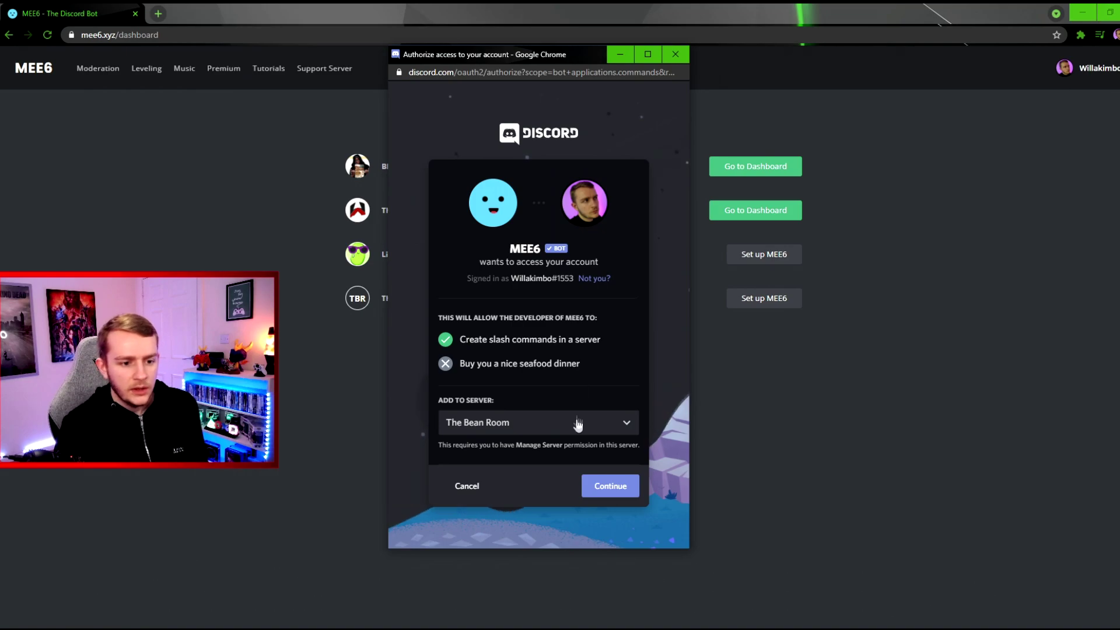
left_click(606, 484)
scroll(543, 262, "down", 3)
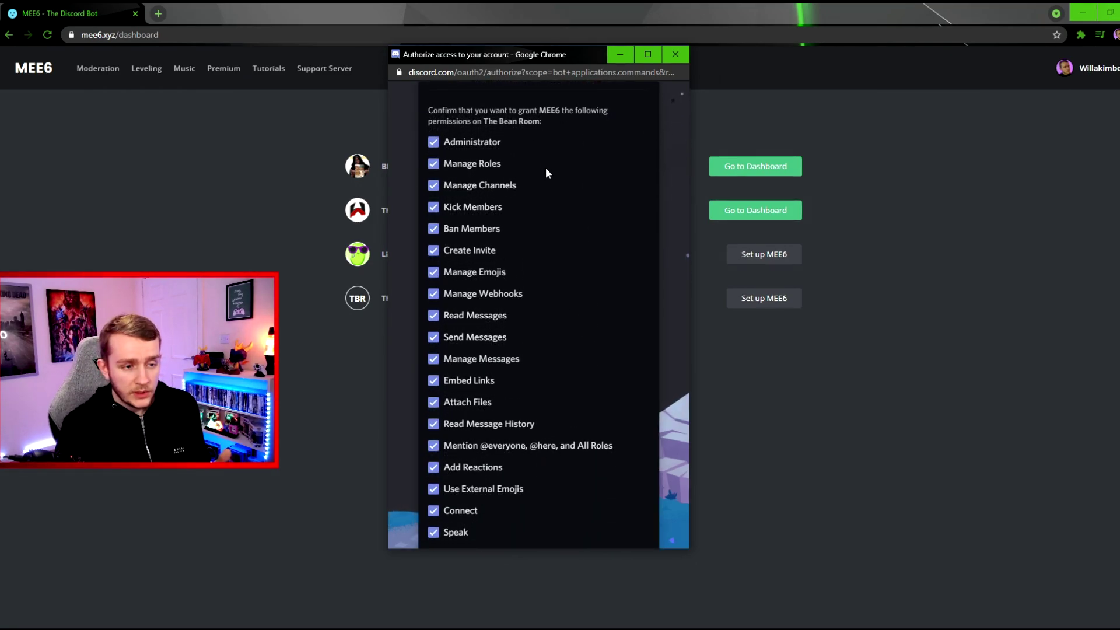
scroll(547, 172, "down", 2)
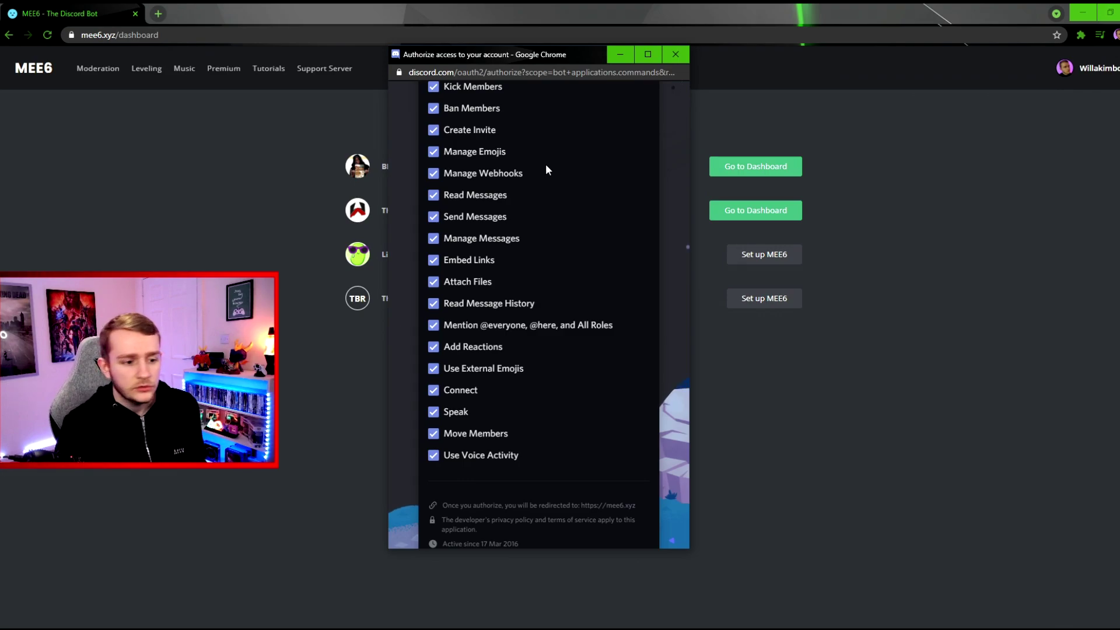
scroll(546, 169, "down", 5)
left_click(611, 511)
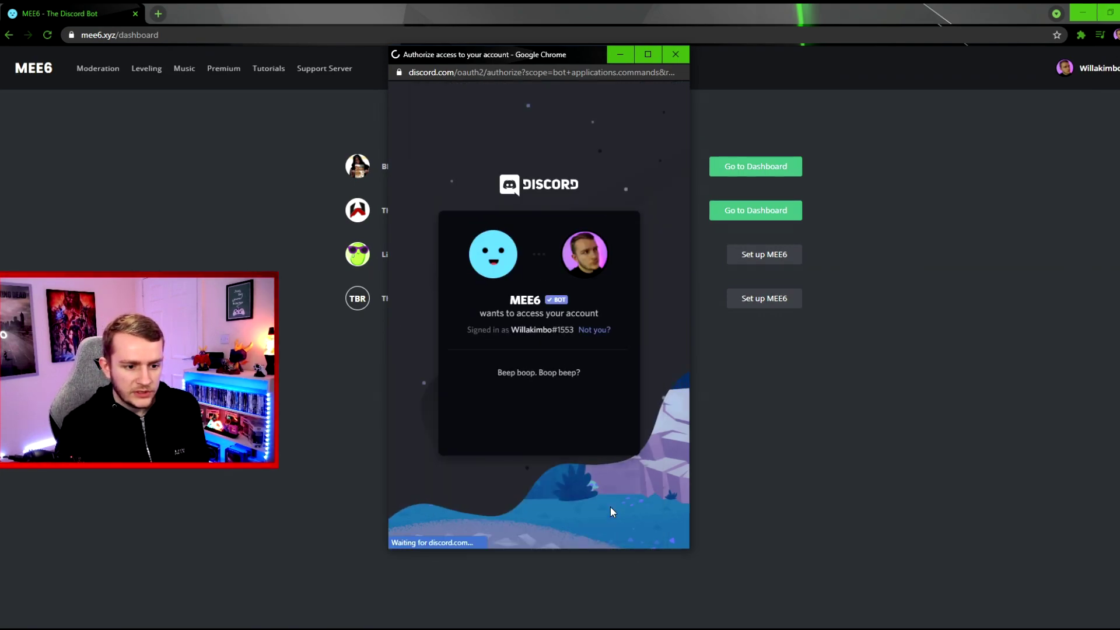
left_click(464, 413)
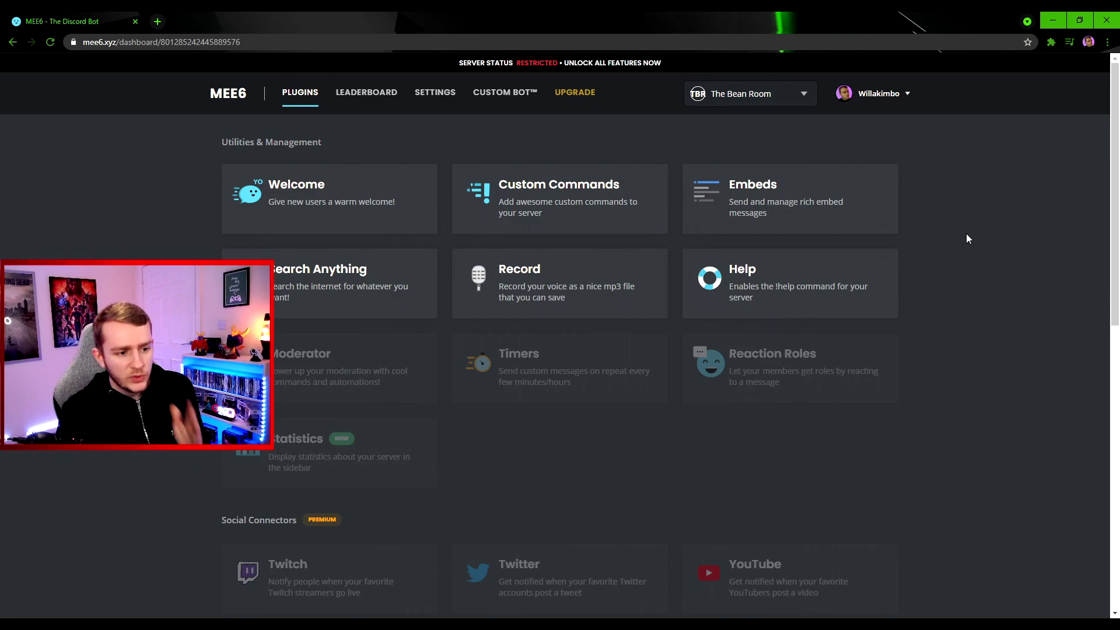
Open the Birthdays plugin's settings and disable the plugin
scroll(966, 234, "down", 9)
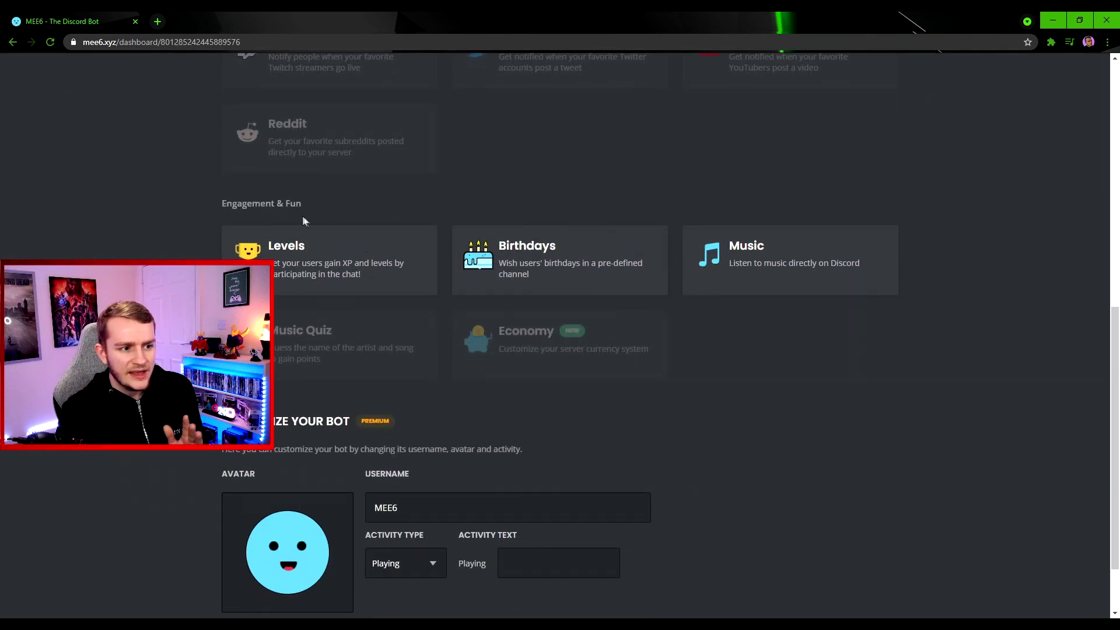
left_click(544, 279)
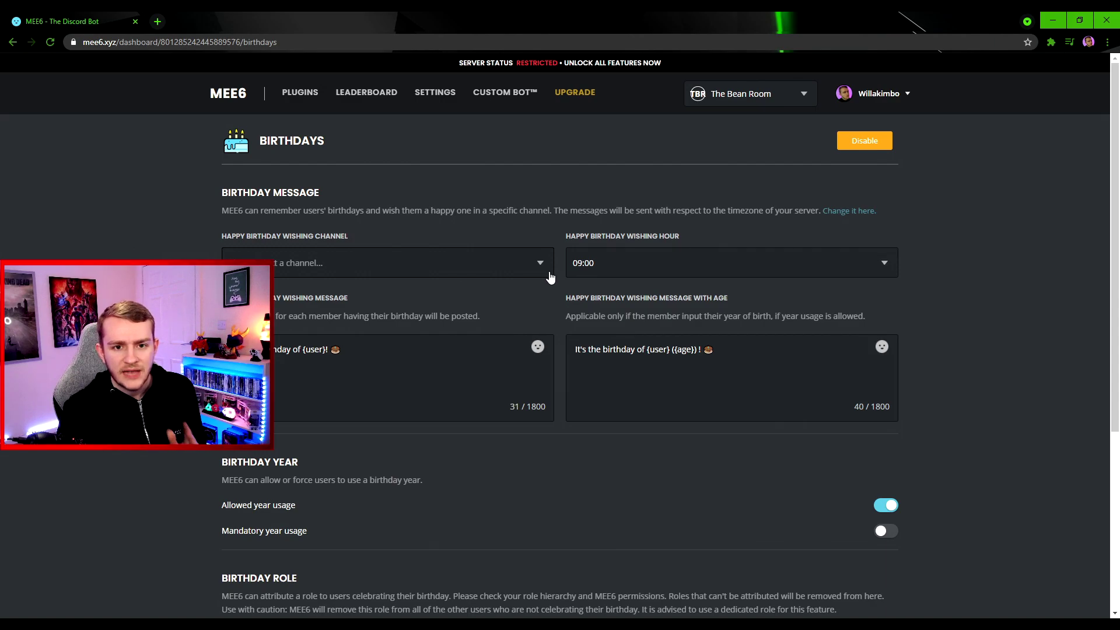
left_click(13, 42)
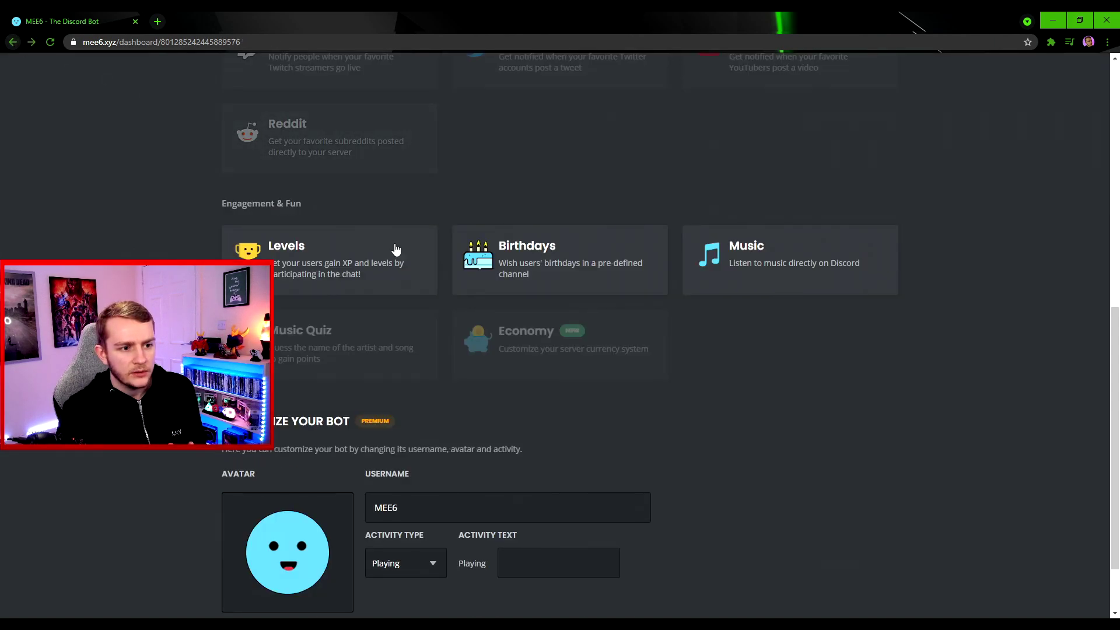
scroll(367, 291, "down", 1)
left_click(501, 283)
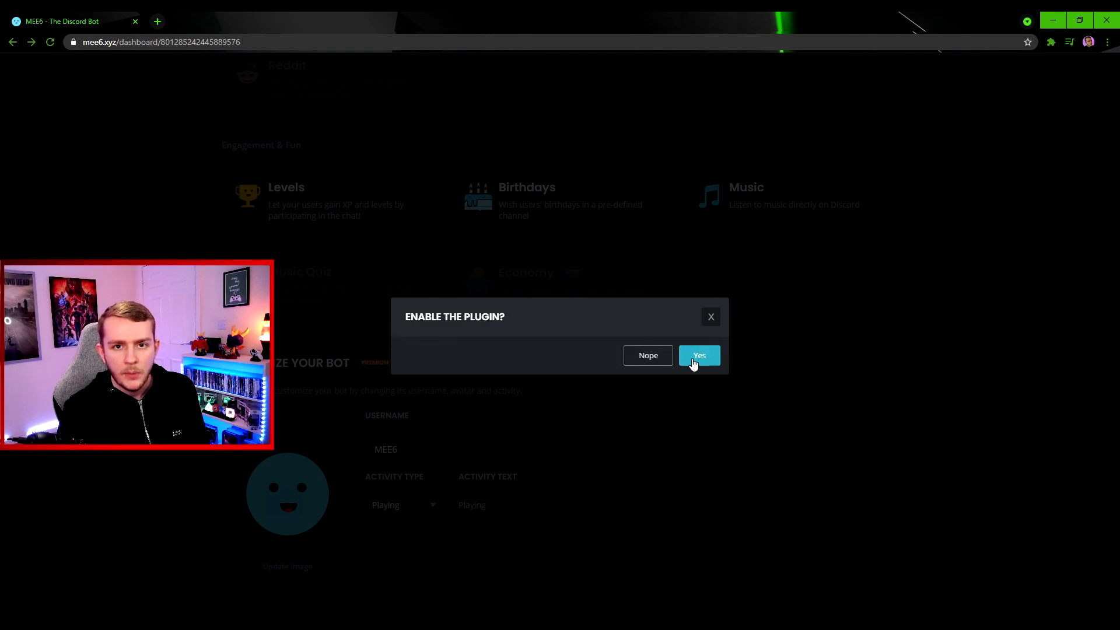
left_click(710, 318)
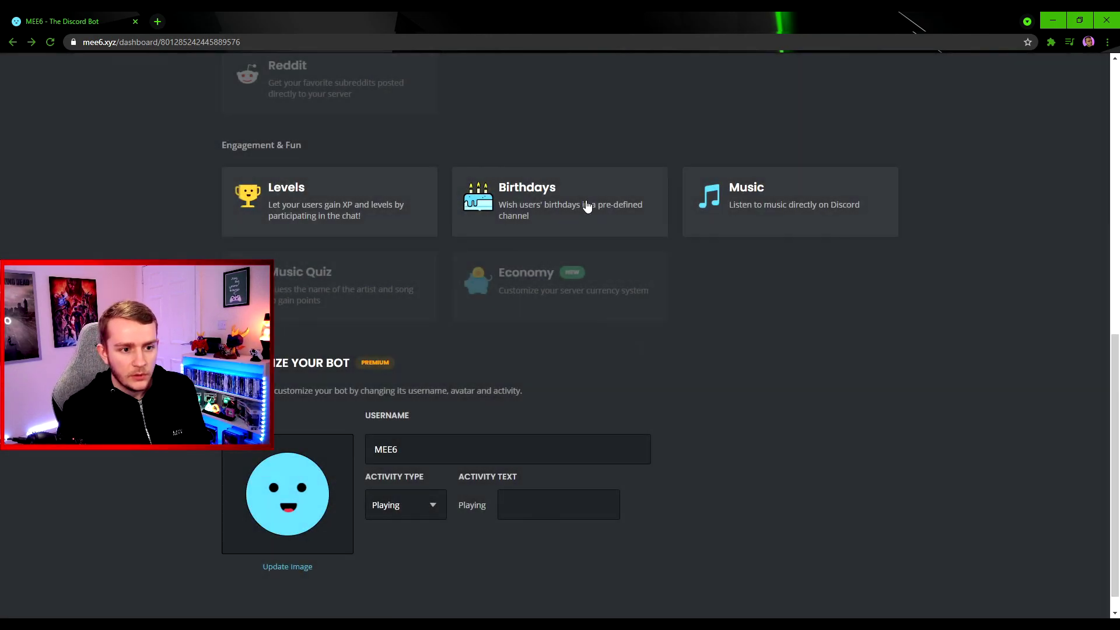
left_click(538, 205)
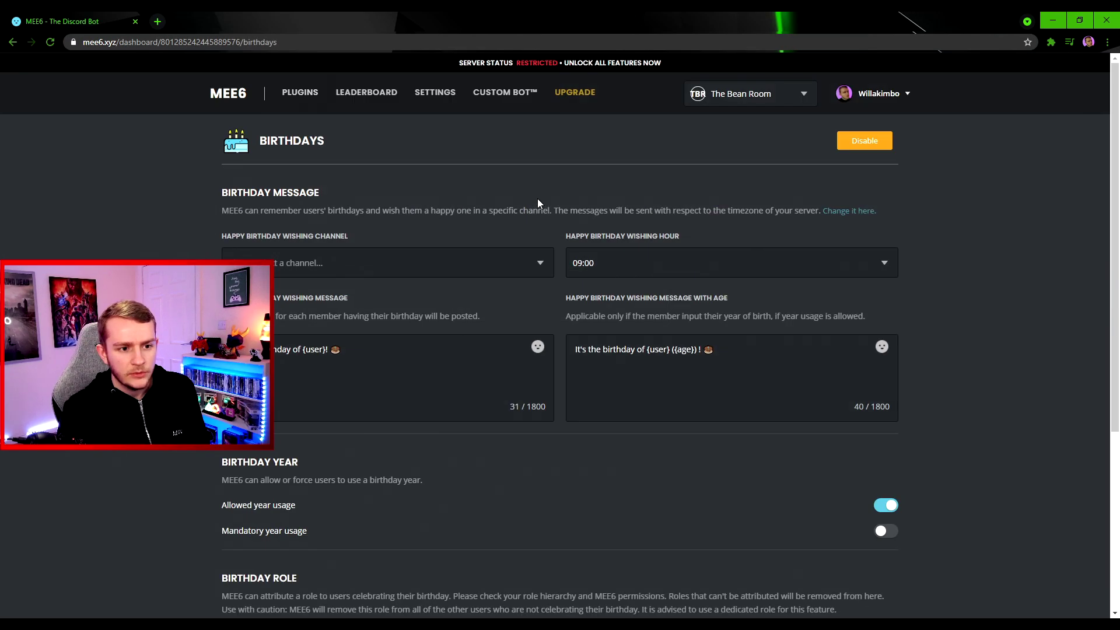
left_click(845, 147)
Enable the Birthdays plugin under Engagement & Fun for The Bean Room
scroll(625, 265, "down", 5)
scroll(627, 257, "down", 4)
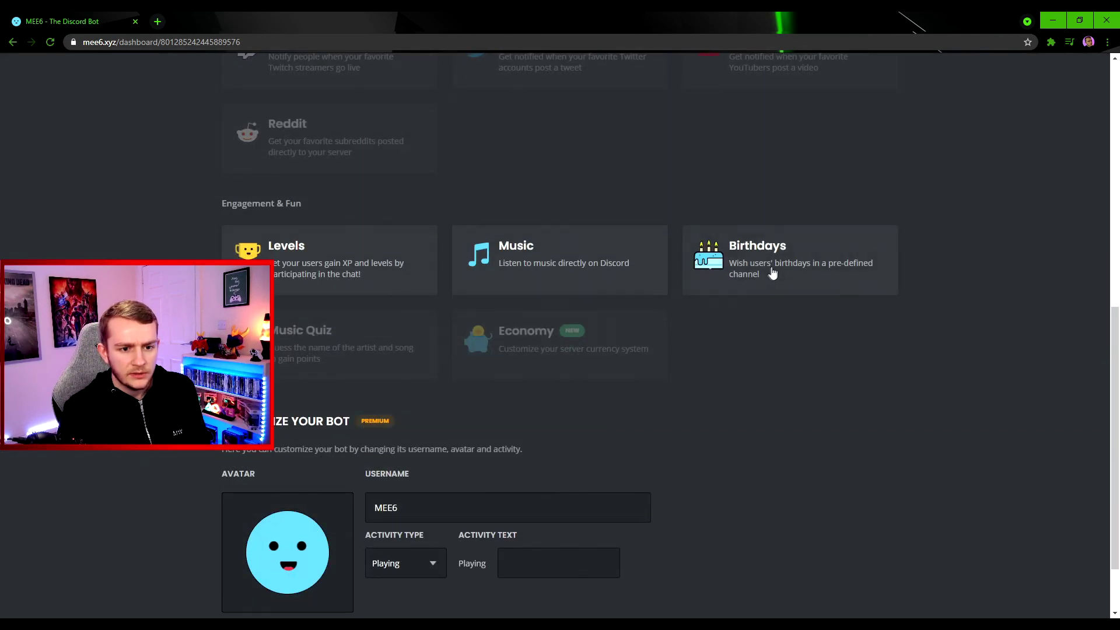
left_click(772, 270)
left_click(700, 357)
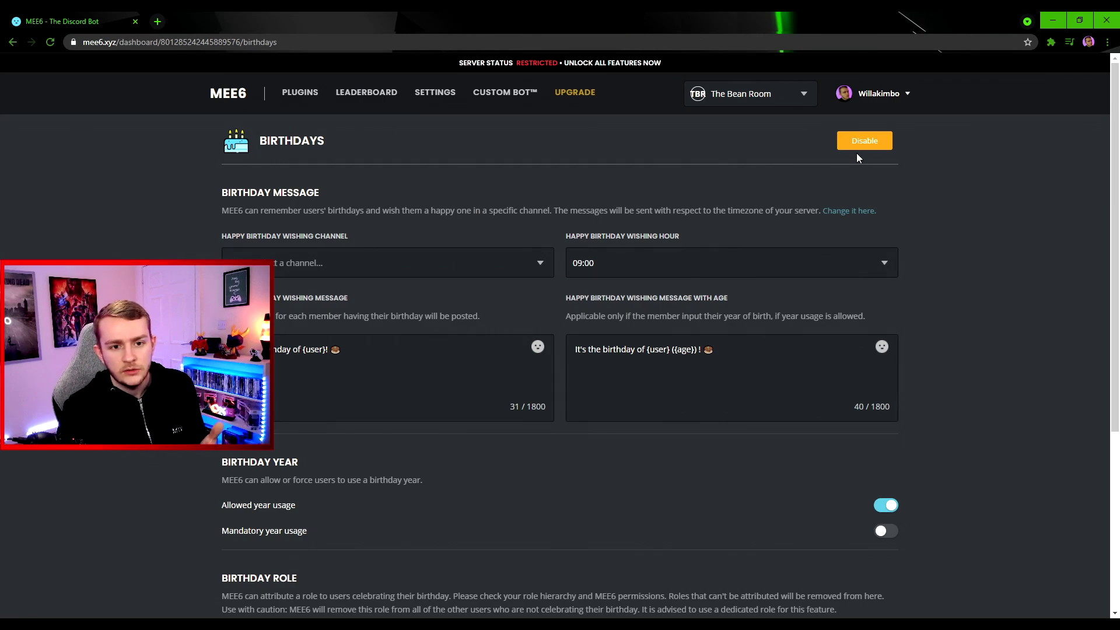
Set the happy birthday wishing channel to the birthdays text channel
scroll(963, 237, "down", 1)
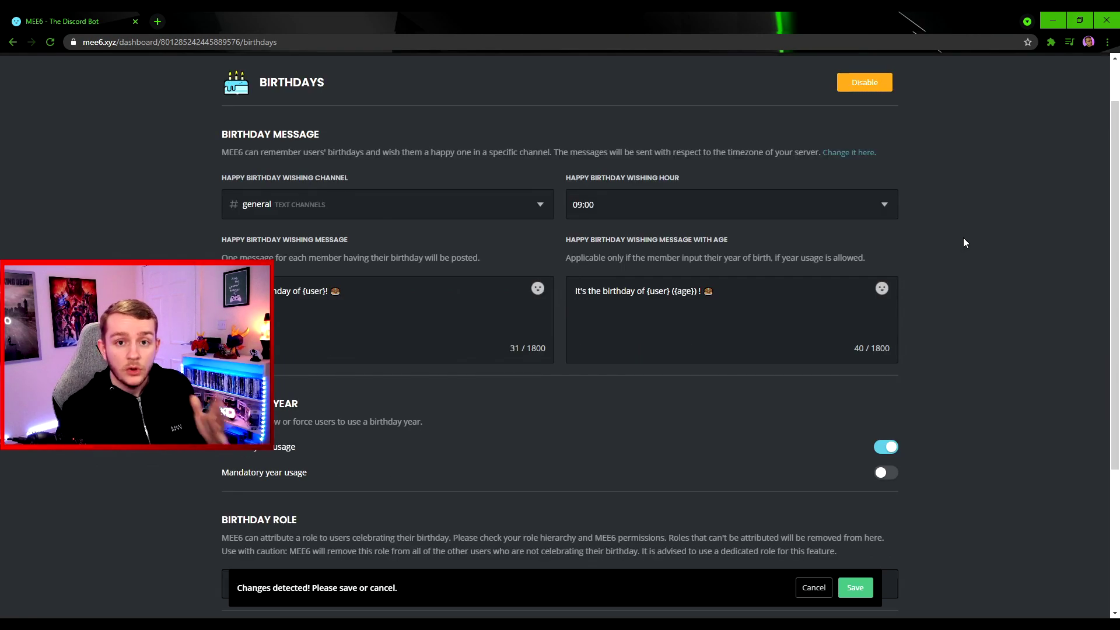
left_click(365, 202)
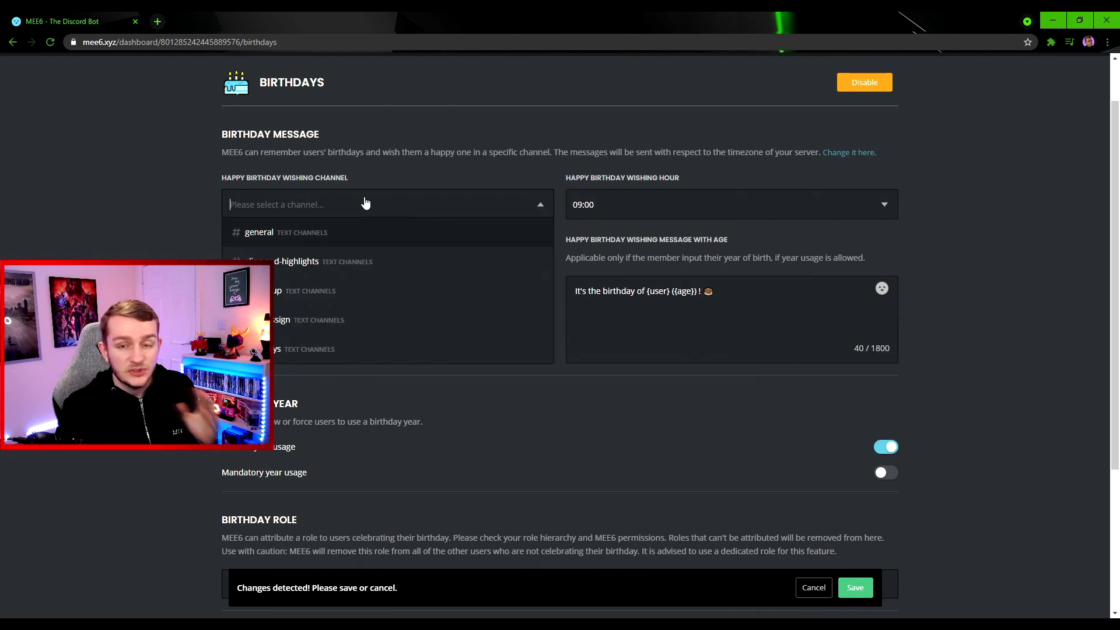
left_click(296, 349)
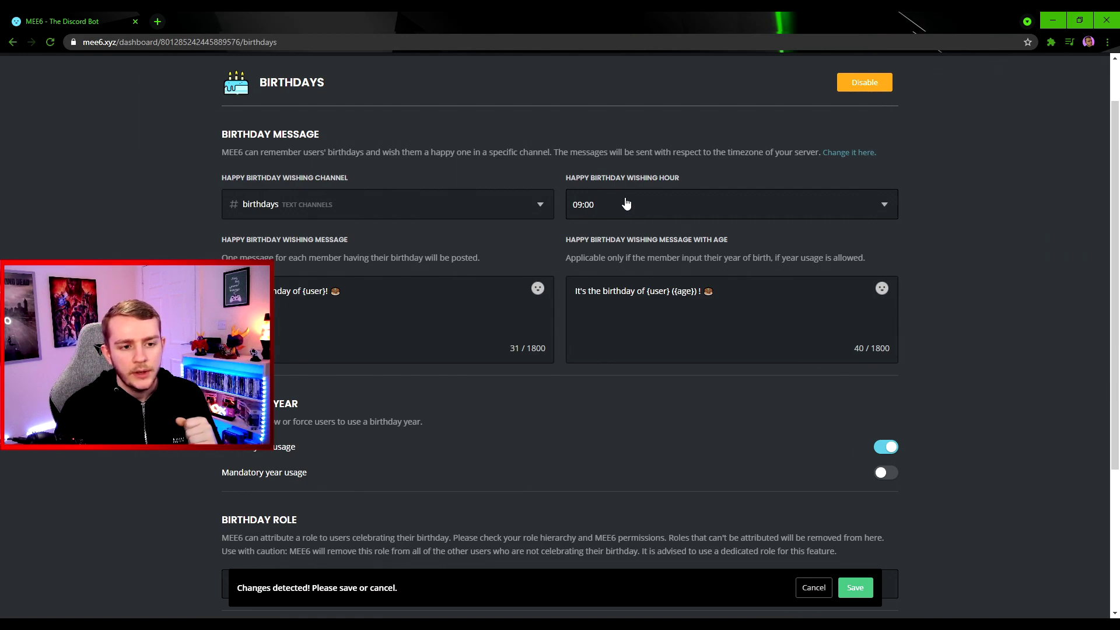
Look through the hours offered for the happy birthday wishing message
left_click(655, 207)
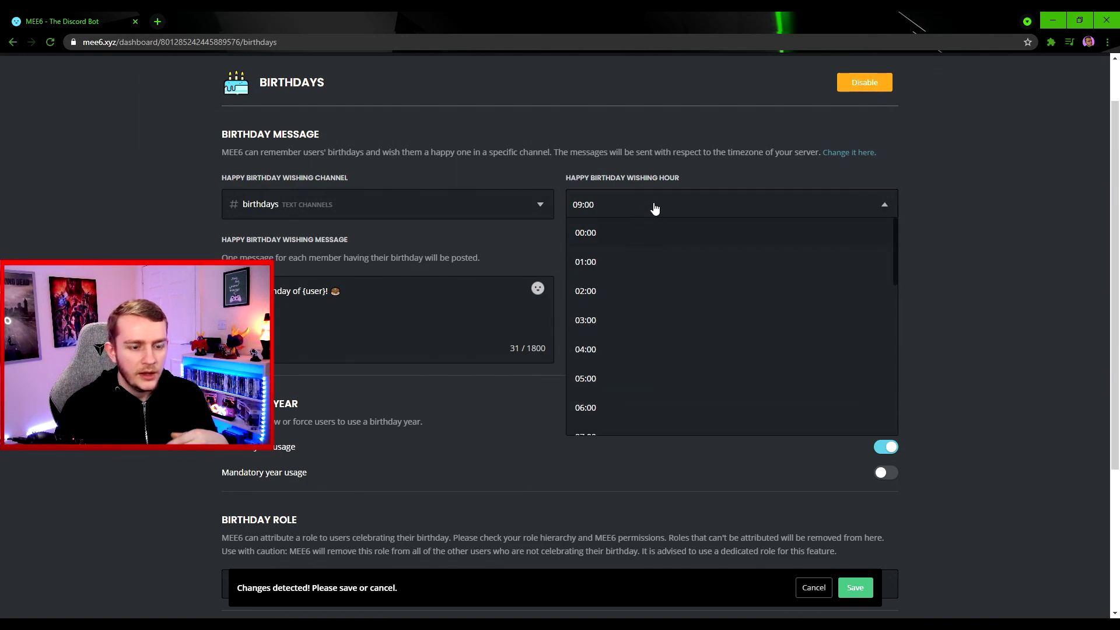
left_click(655, 207)
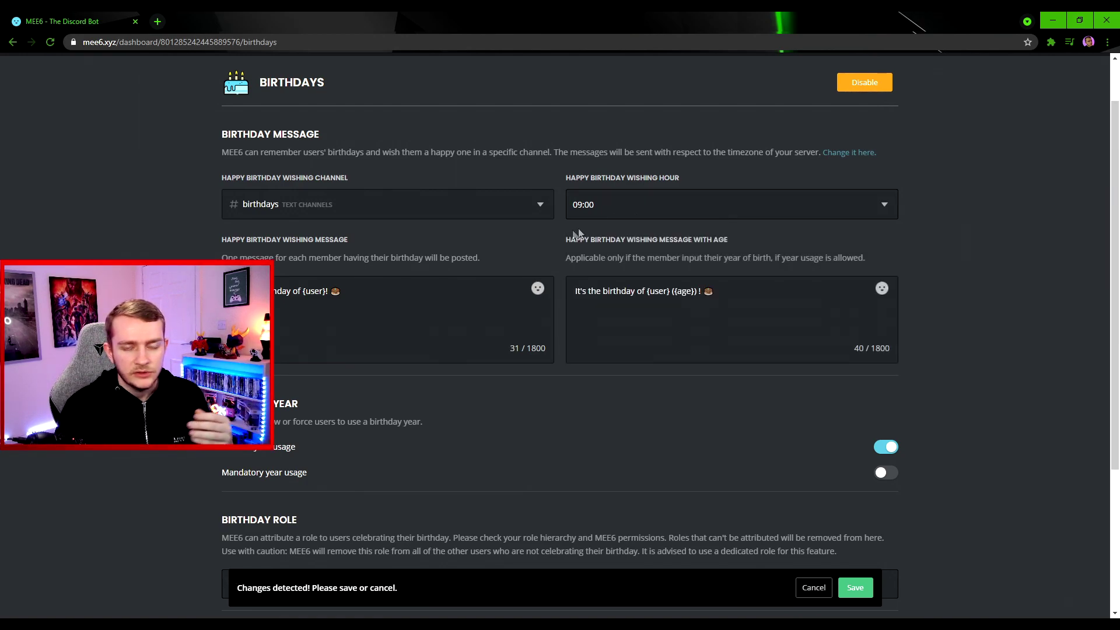
left_click(726, 212)
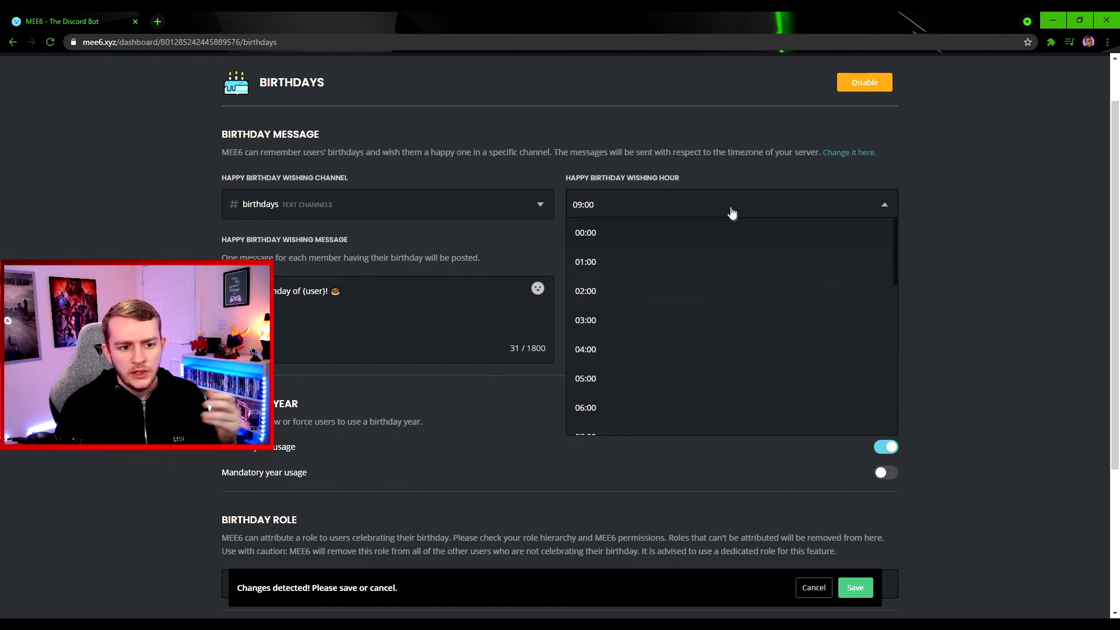
scroll(675, 329, "down", 3)
left_click(623, 347)
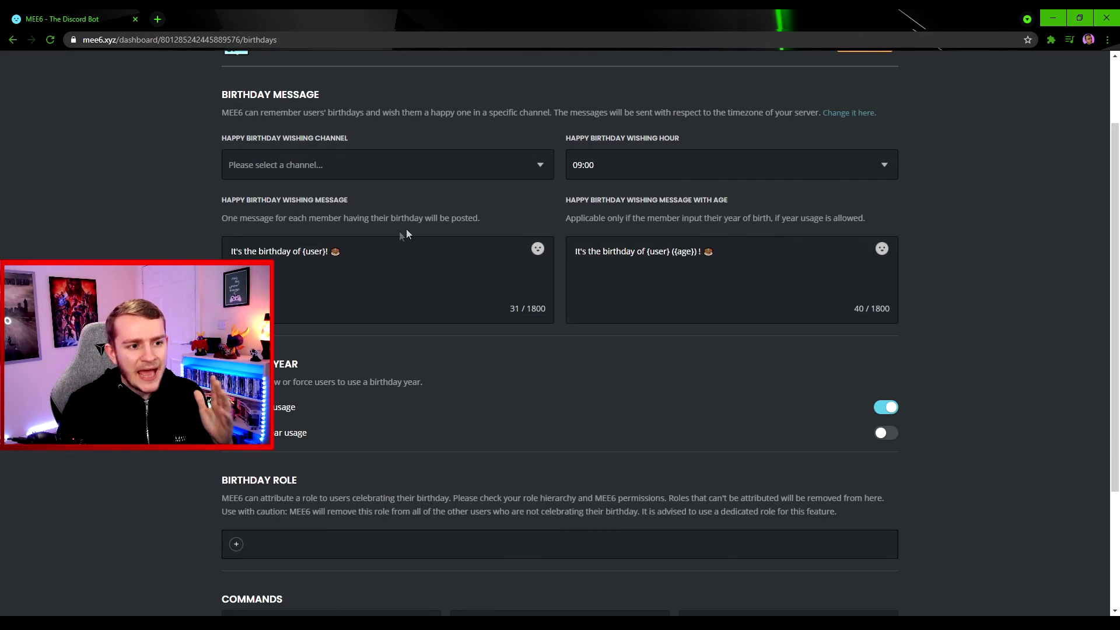
Review the birthday wishing messages, the emoji picker, the birthday year options and the available commands
scroll(380, 245, "down", 1)
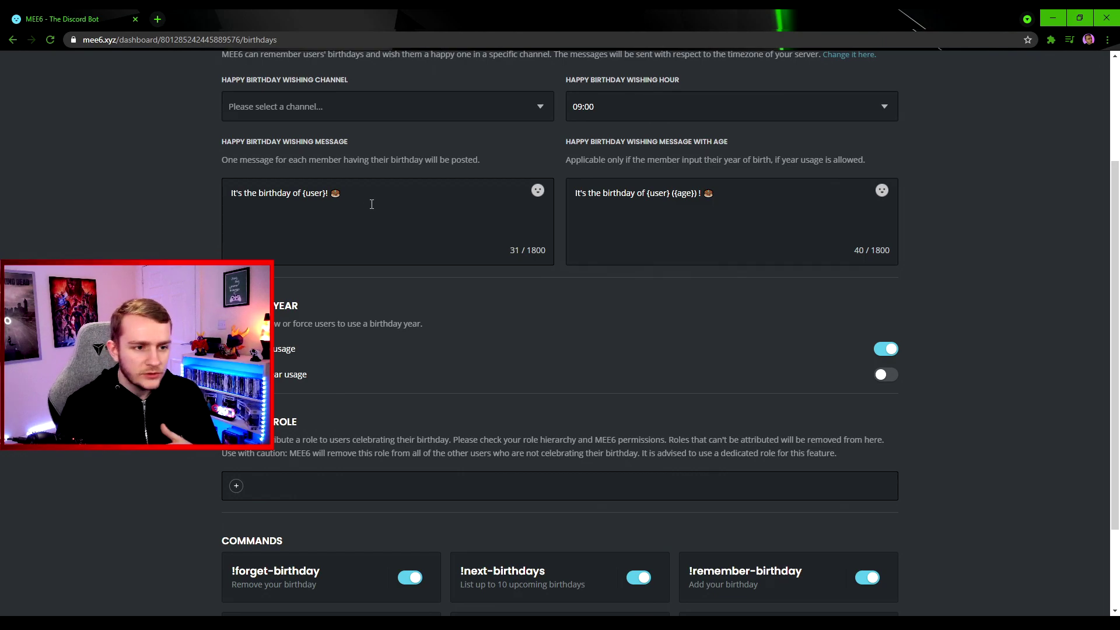
left_click(537, 190)
left_click(524, 179)
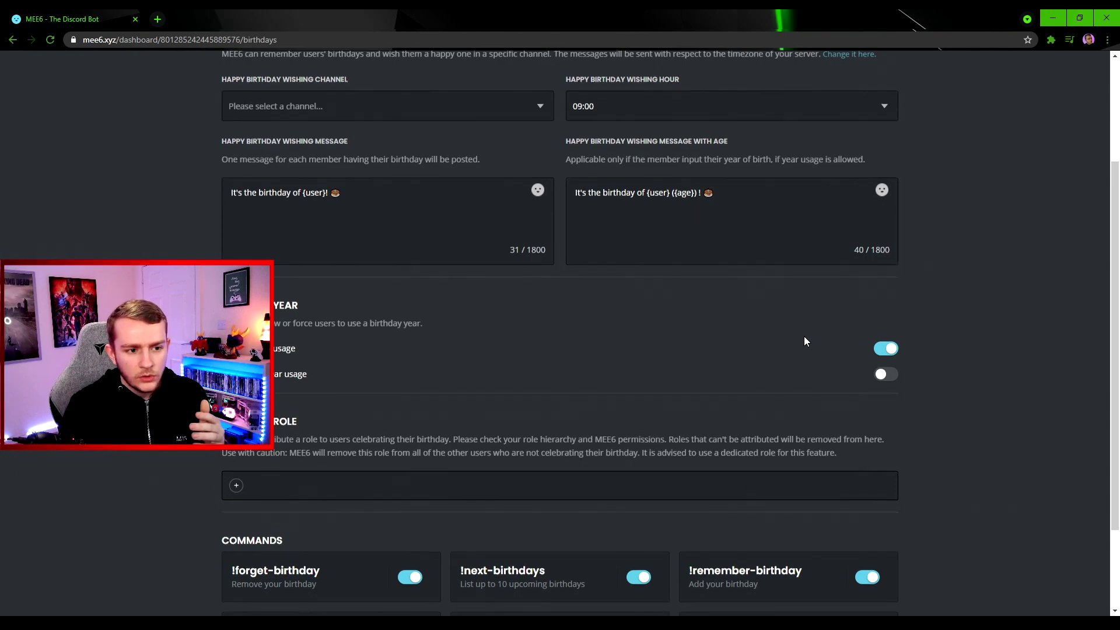
scroll(804, 336, "down", 2)
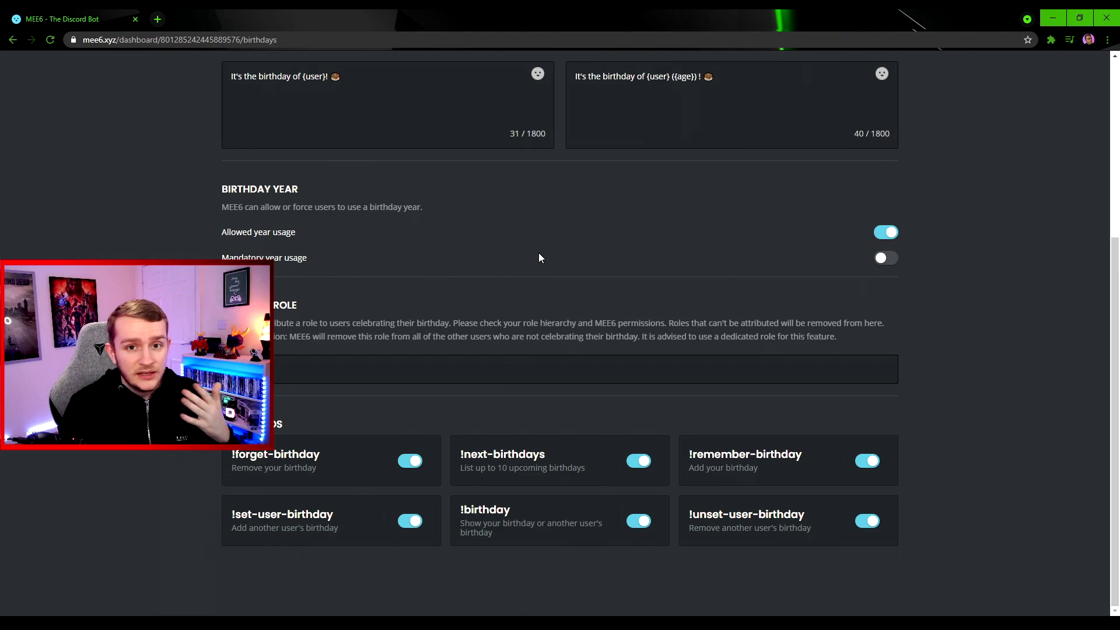
Assign the Birthday role as the birthday role for users celebrating their birthday
scroll(545, 252, "up", 2)
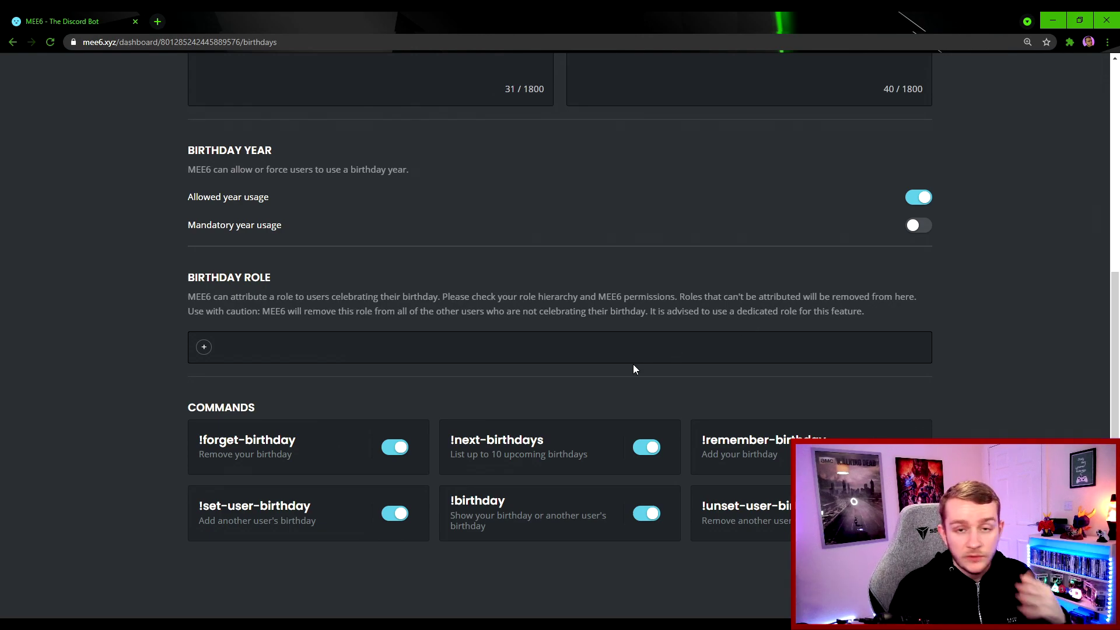
left_click(204, 348)
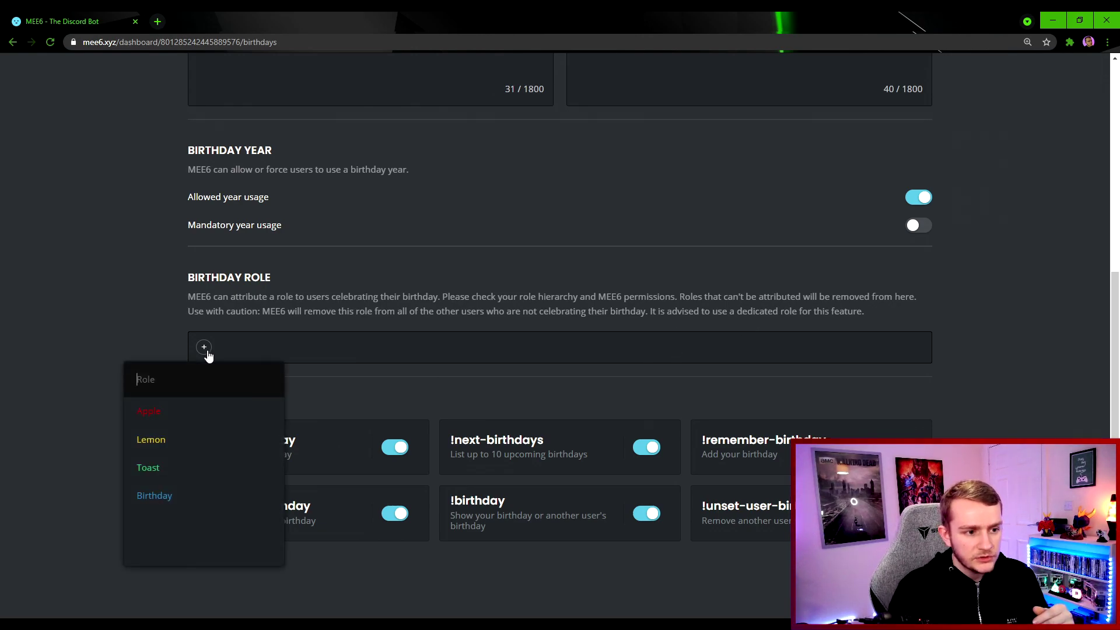
left_click(174, 500)
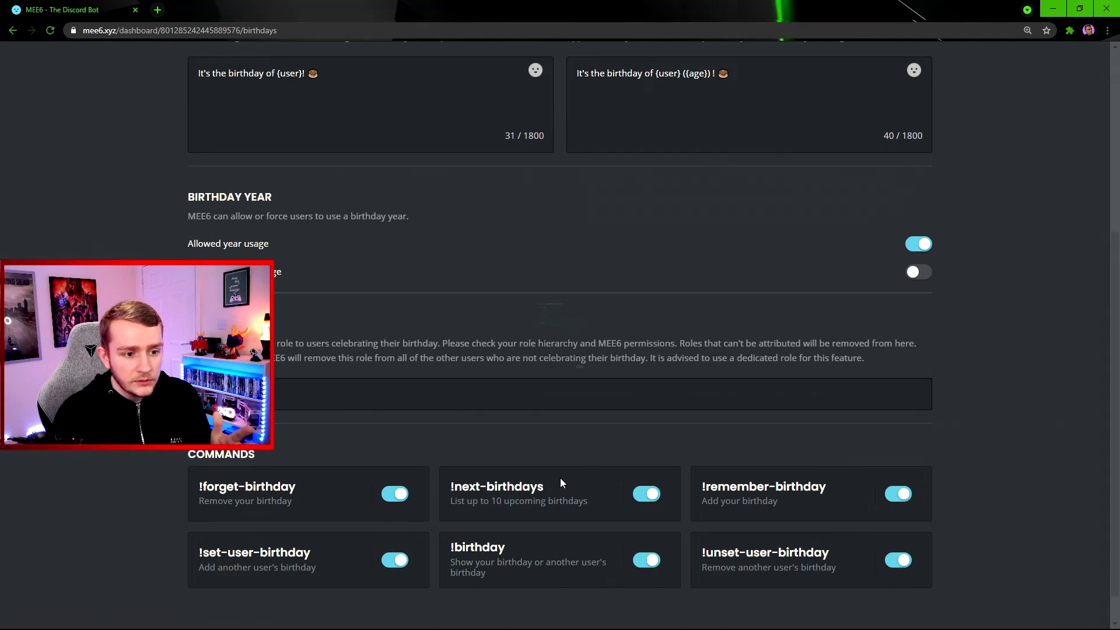
Examine the role, channel and cooldown settings of the !next-birthdays command, check the !remember-birthday command, and leave both unedited
left_click(562, 484)
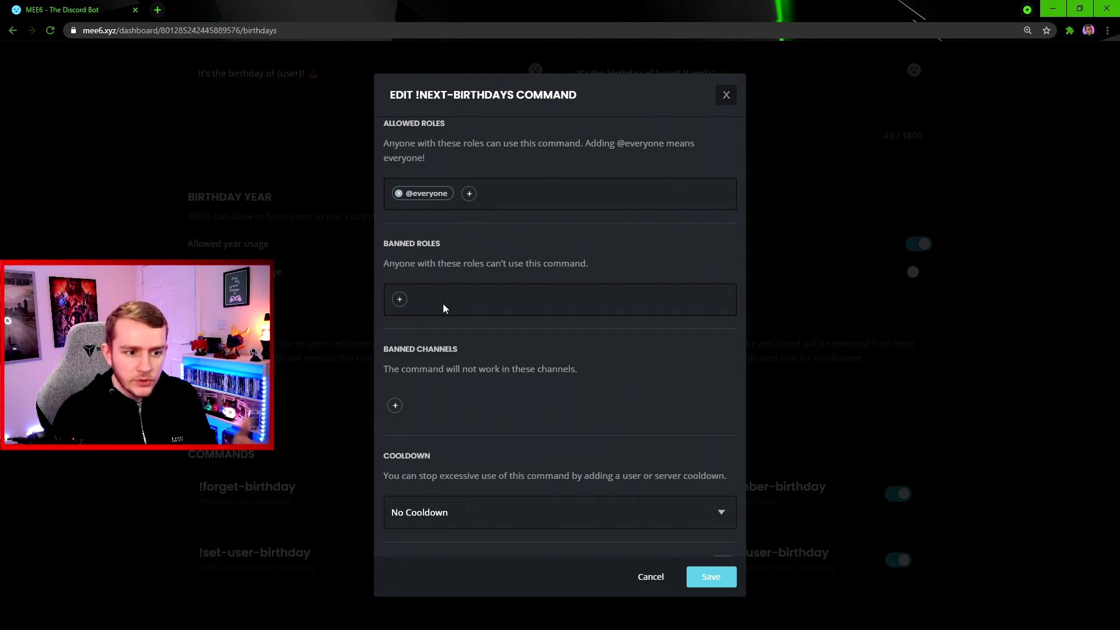
scroll(524, 435, "down", 2)
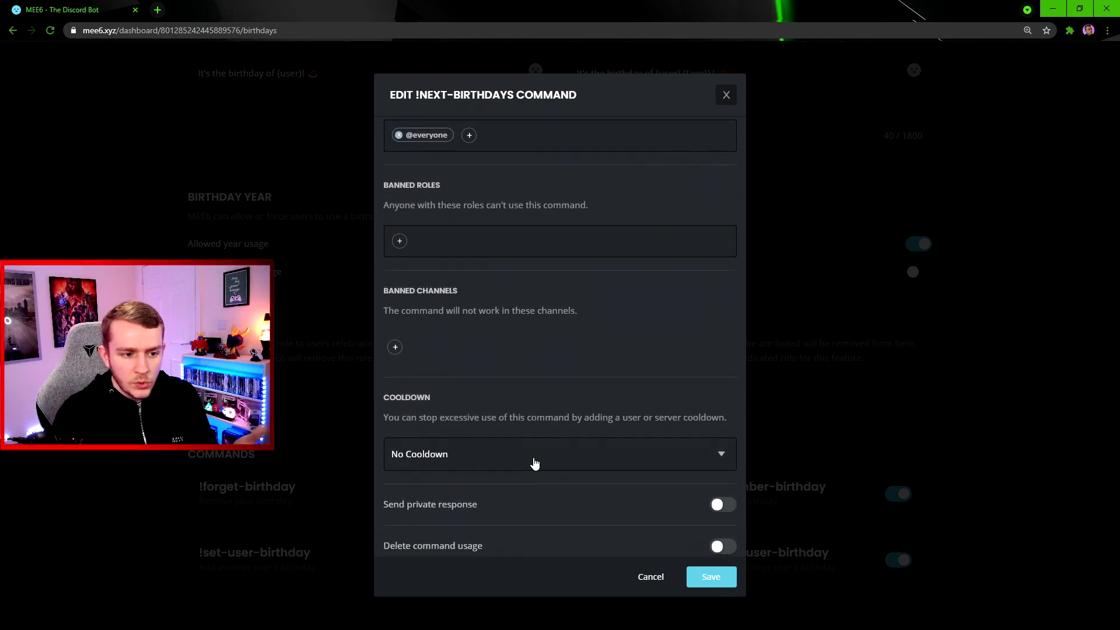
left_click(859, 406)
left_click(817, 493)
left_click(876, 415)
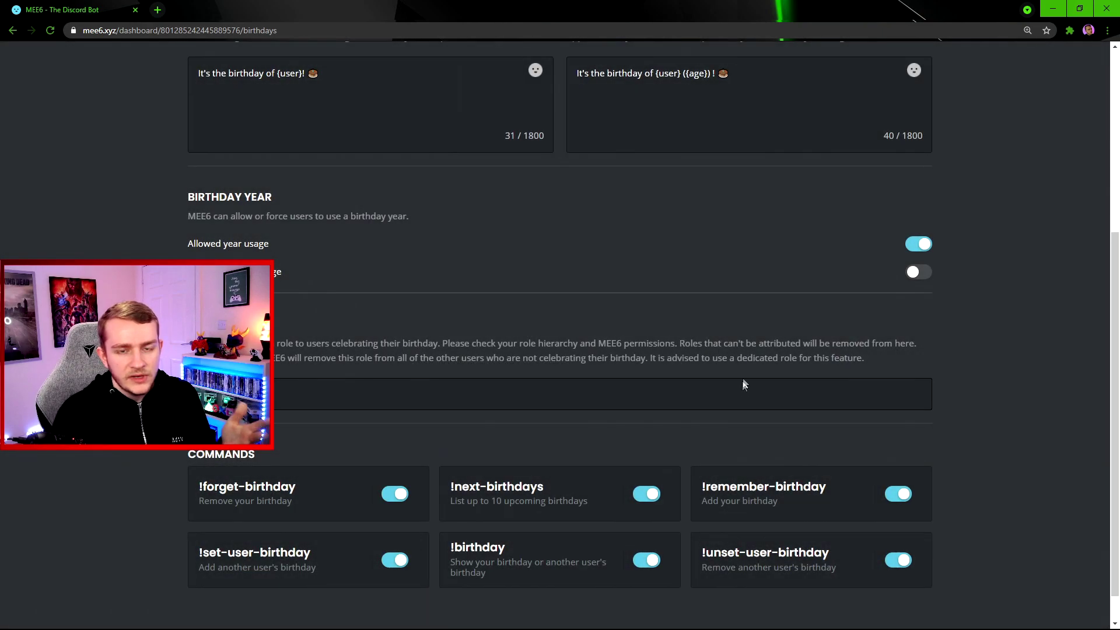
Switch to Discord and register your own birthday in the birthdays channel with the !remember-birthday command, giving the date as month-day
key("alt+Tab")
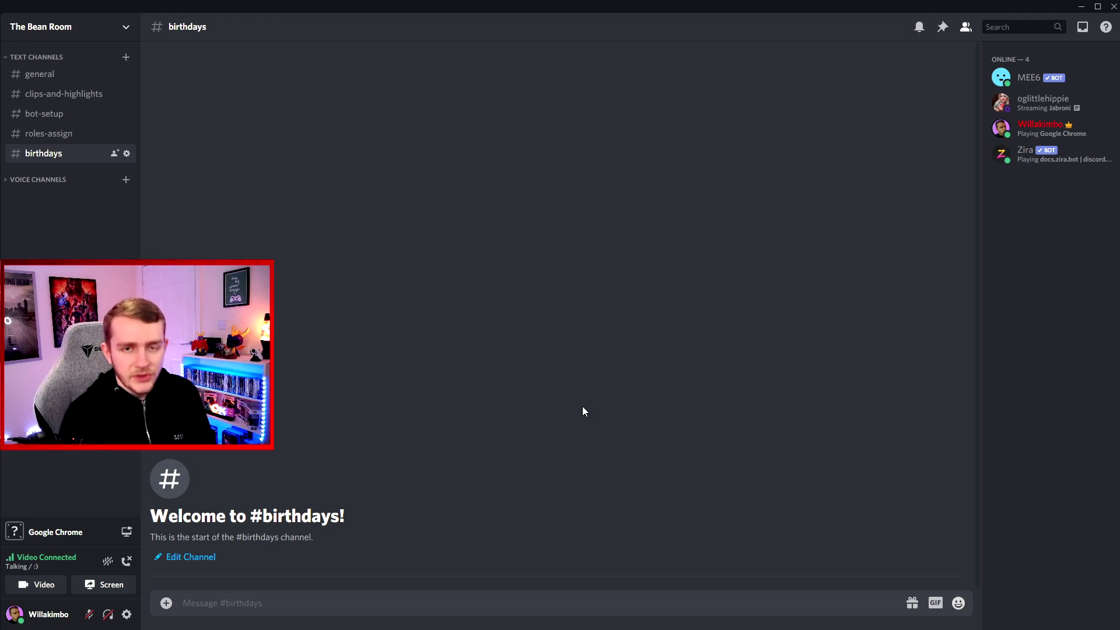
type("!remember-birthday")
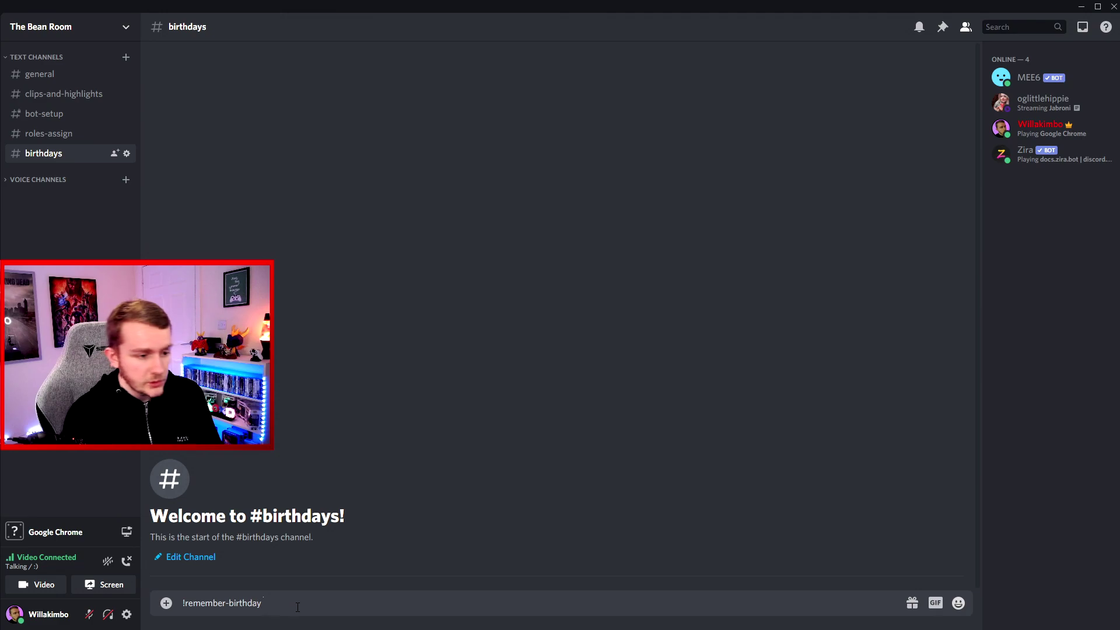
type("1")
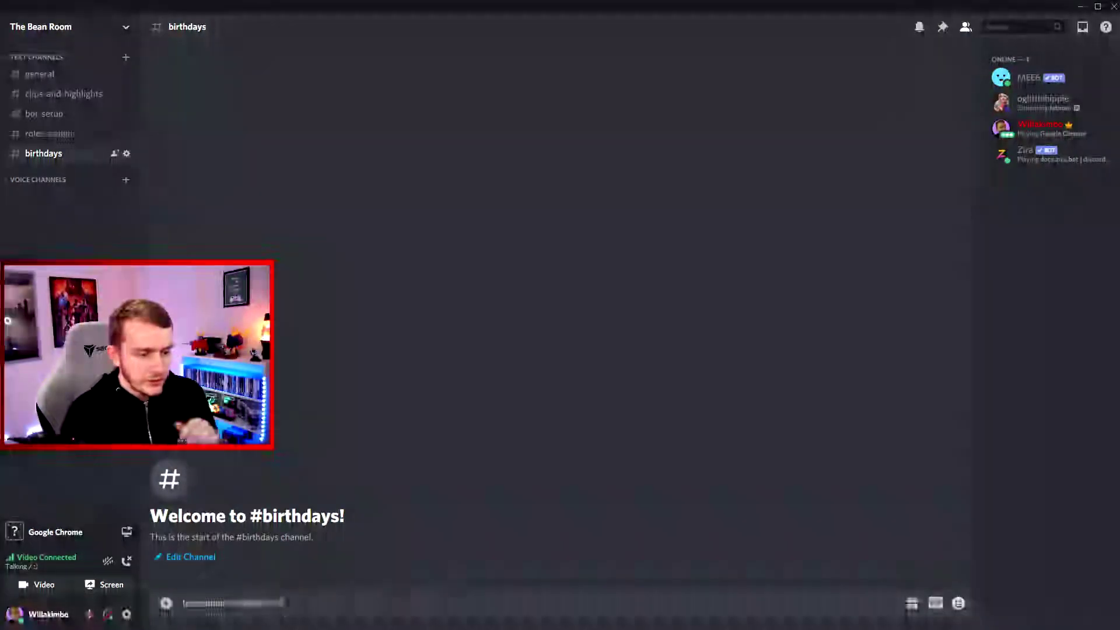
key("Return")
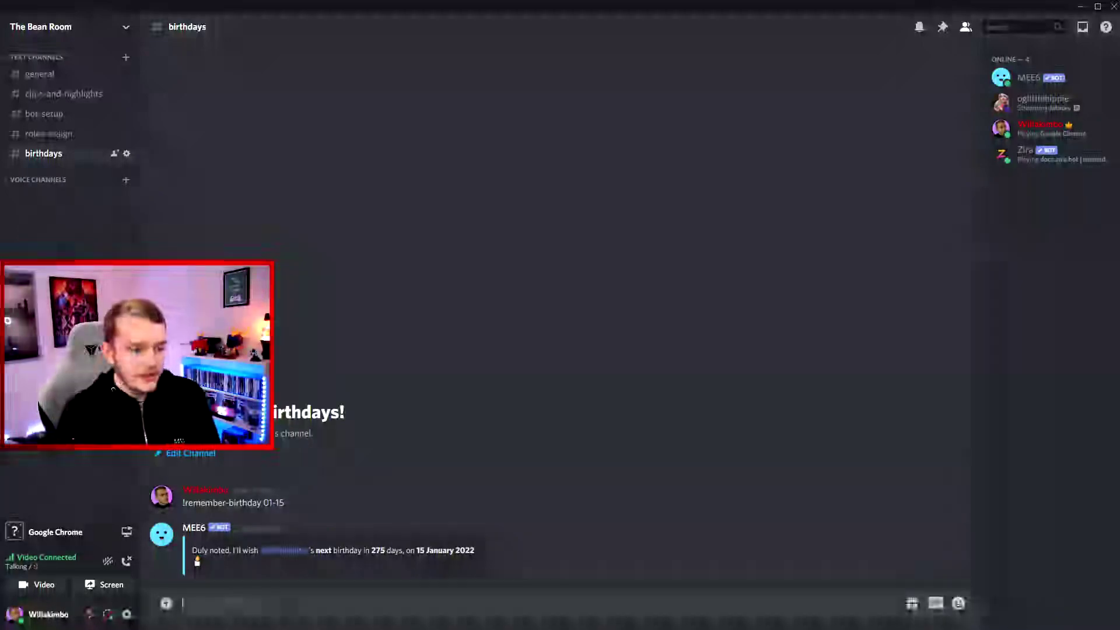
Query your own next birthday in the general channel with the !birthday command
left_click(36, 73)
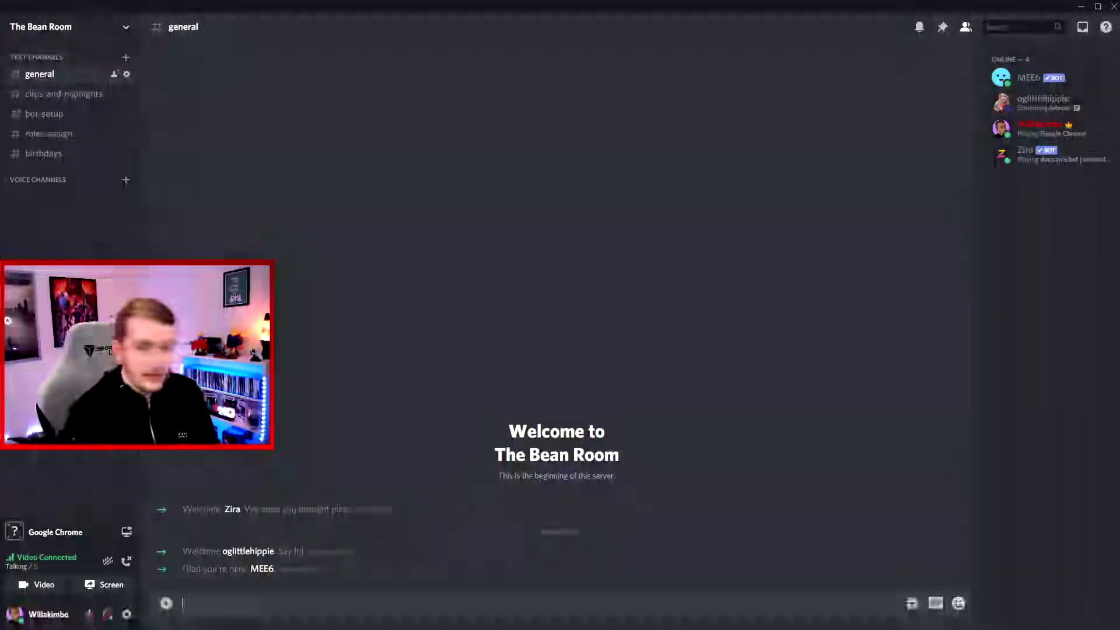
type("hello")
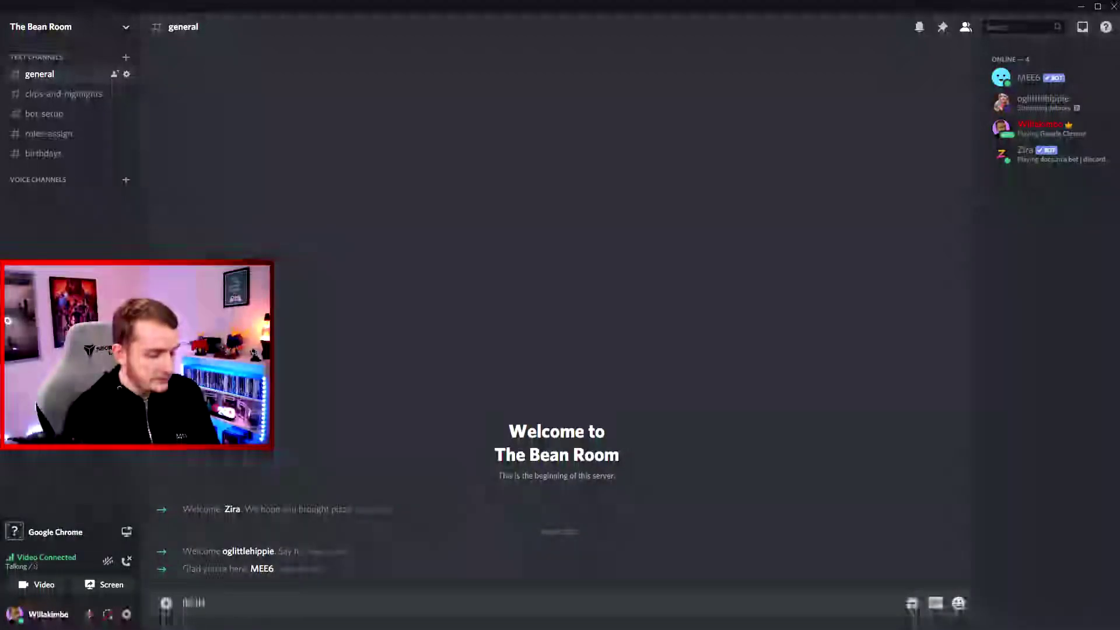
type("ay")
key("Return")
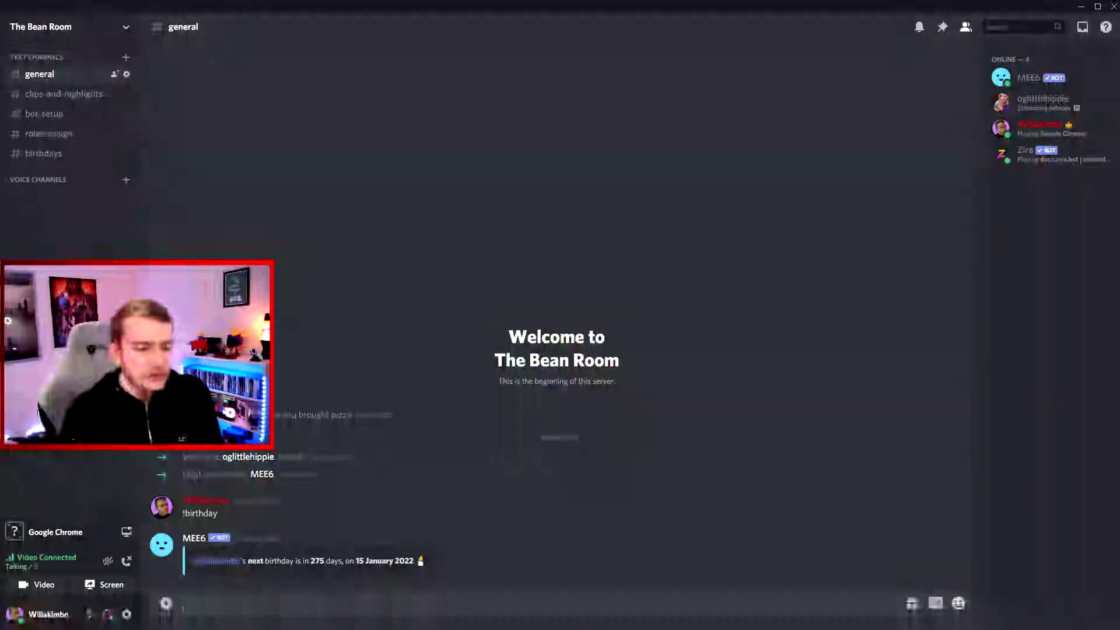
Return to the birthdays channel and request the upcoming birthdays with the !next-birthdays command
left_click(44, 153)
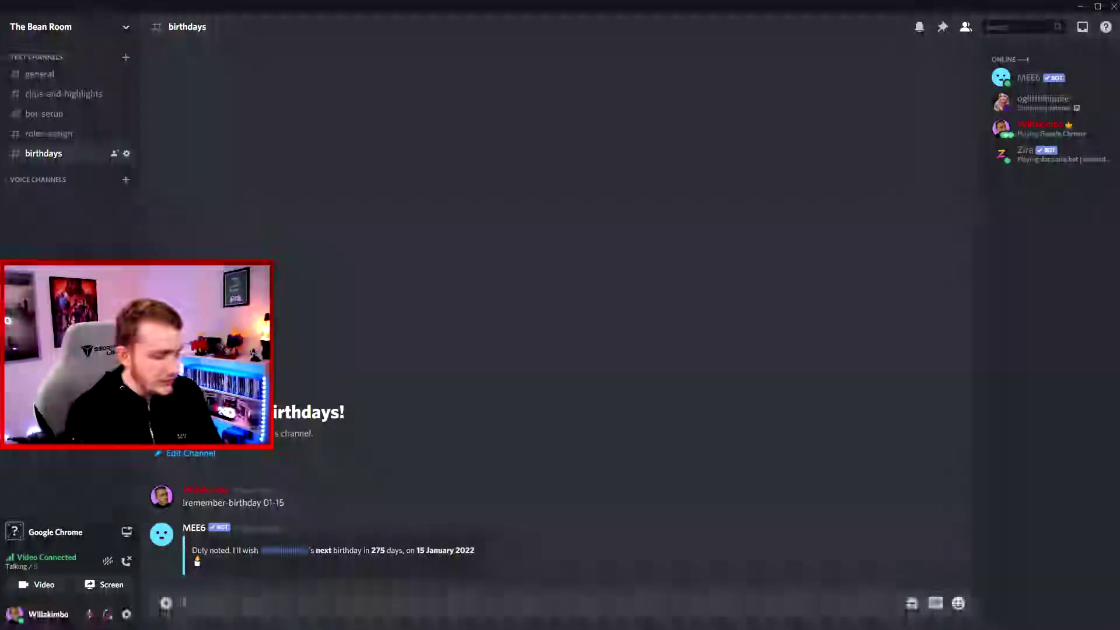
type("!next")
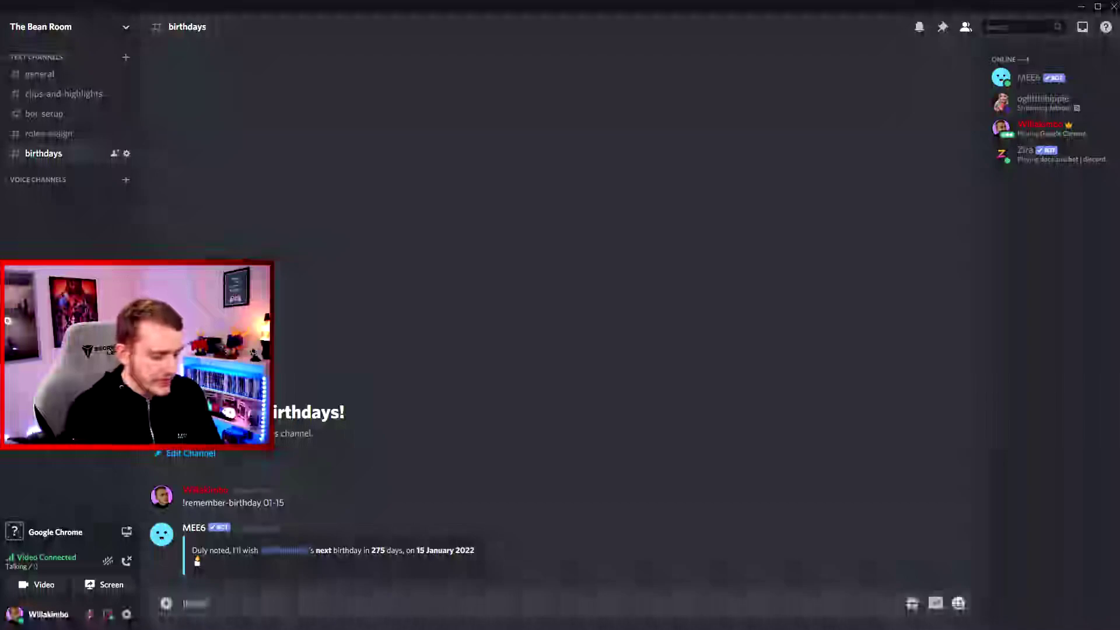
type("-birthday")
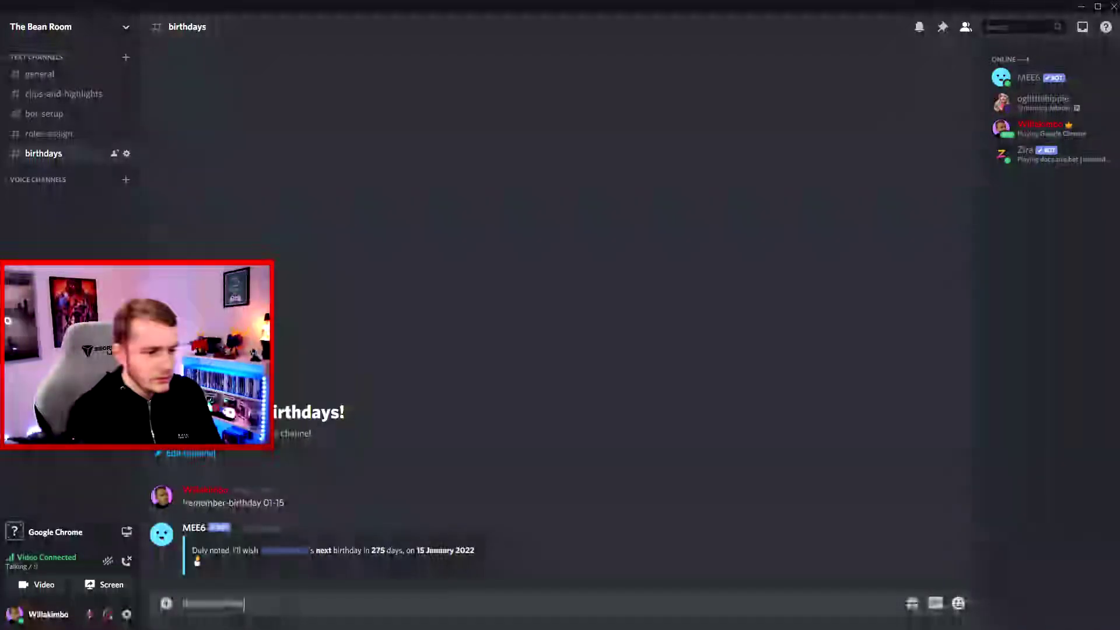
key("Return")
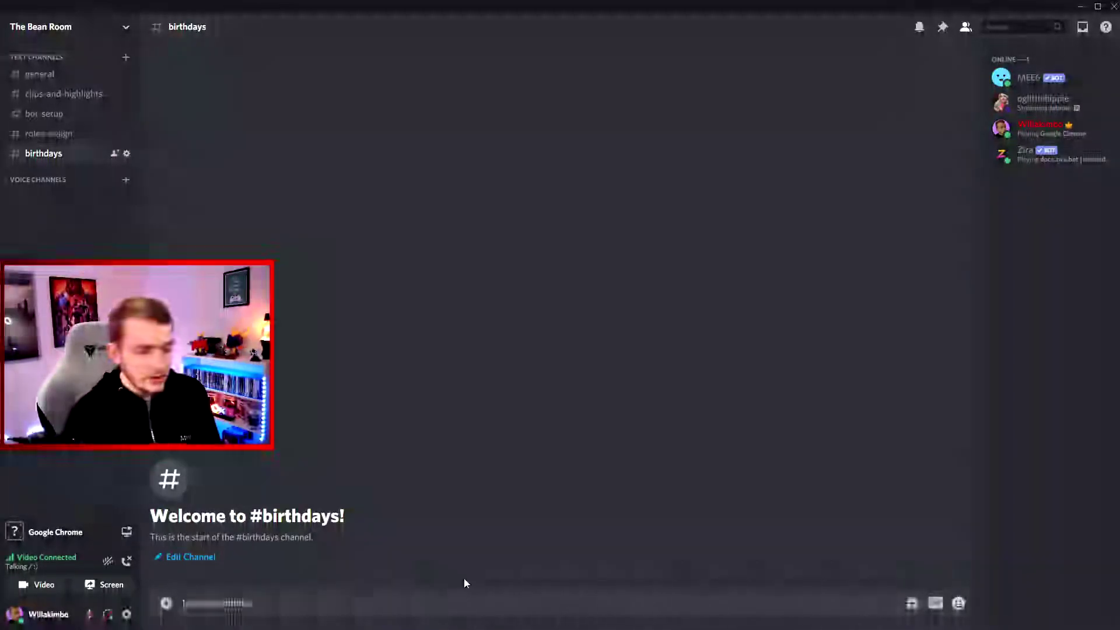
Register another member's birthday with !set-user-birthday, the month-day date and a mention of the member, and list upcoming birthdays with !next-birthdays
type("no you birthday bot")
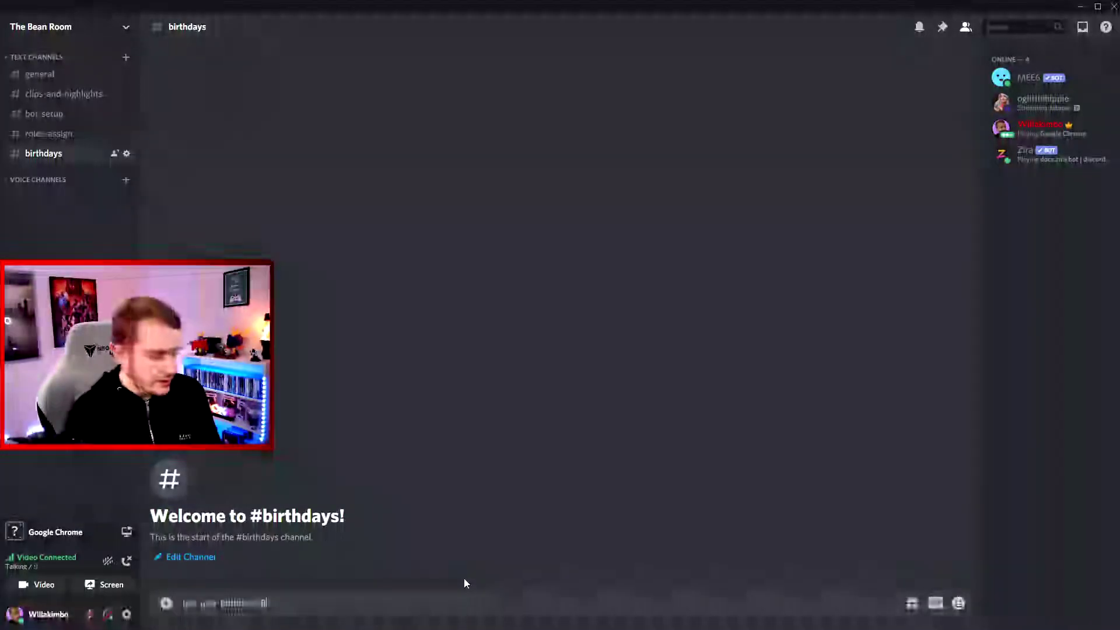
type("es")
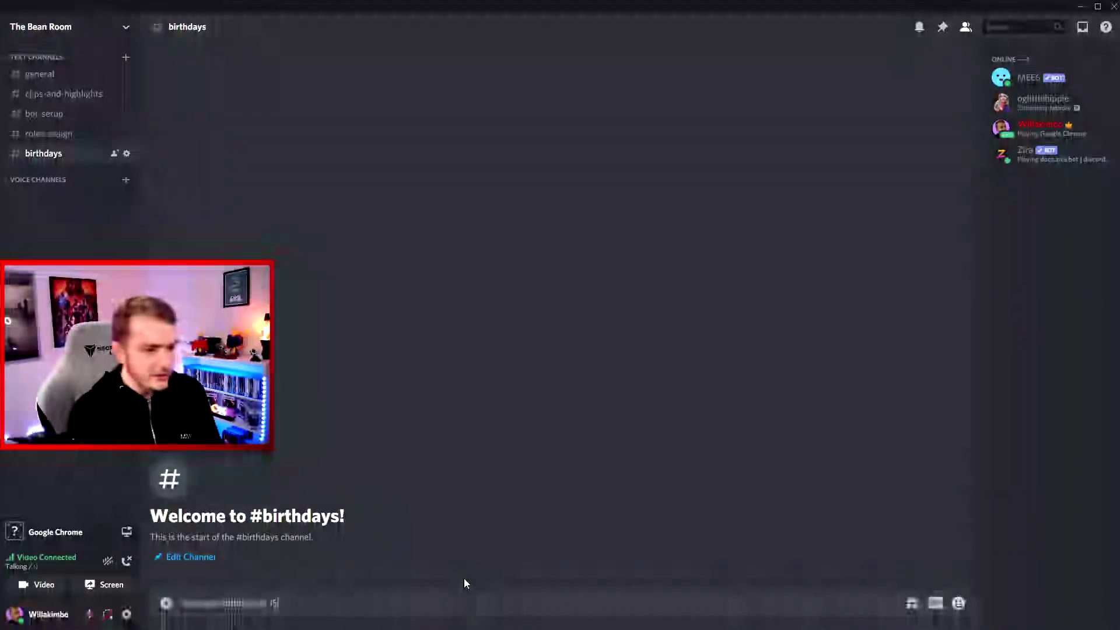
type(" @")
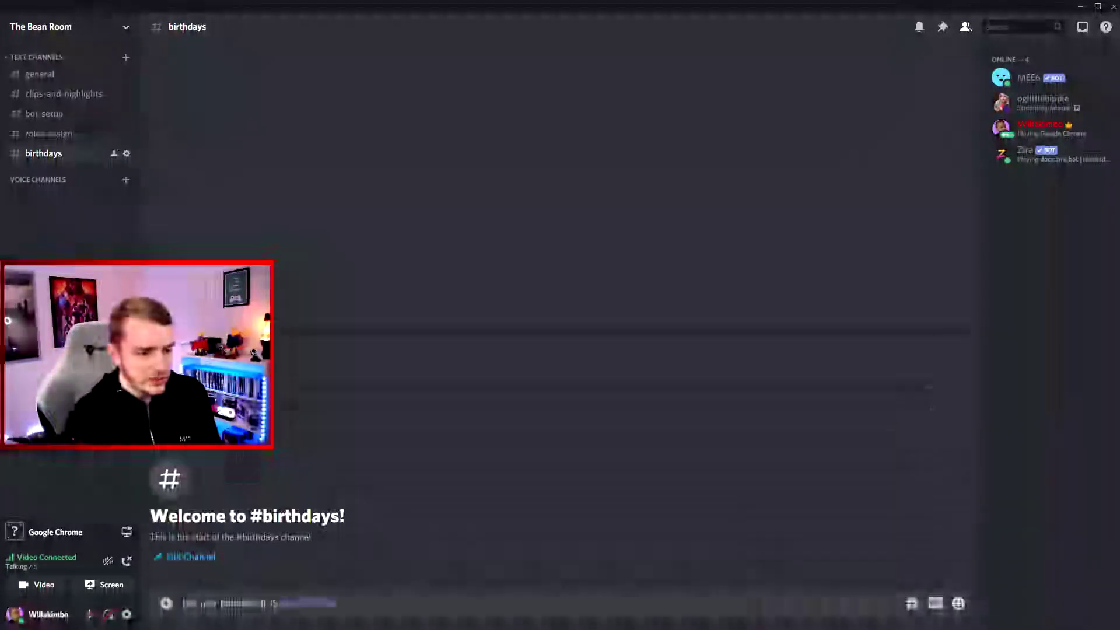
key("Return")
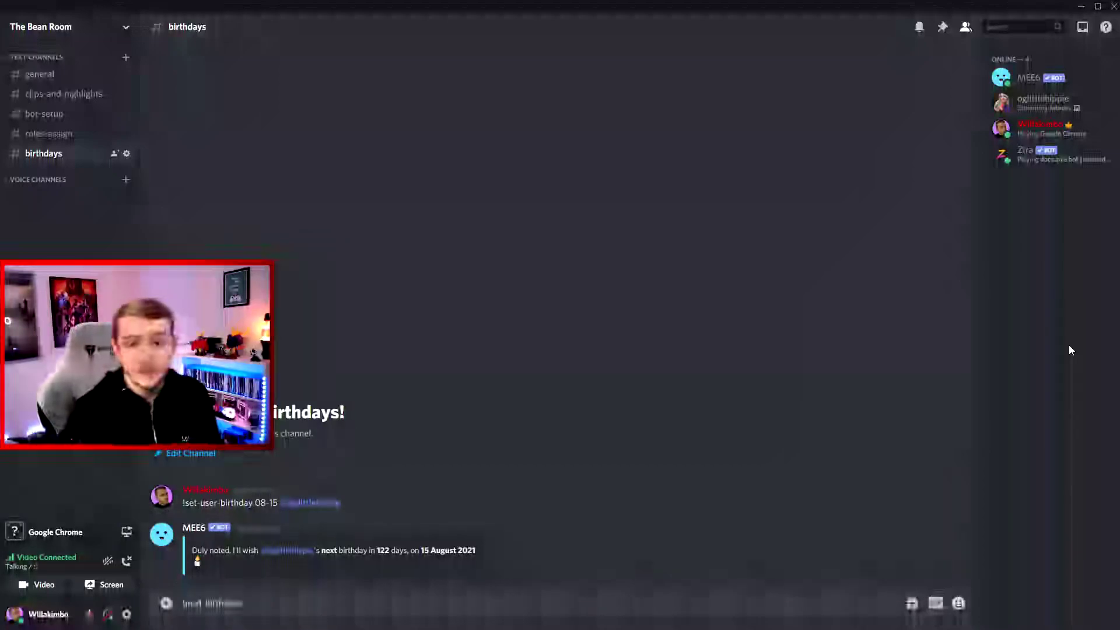
key("Return")
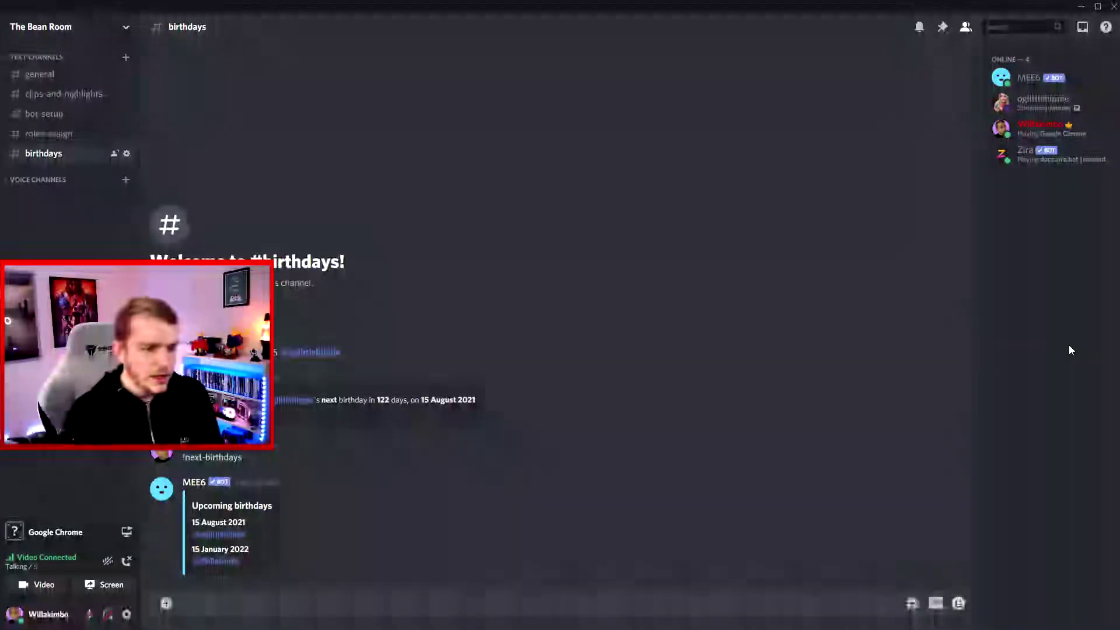